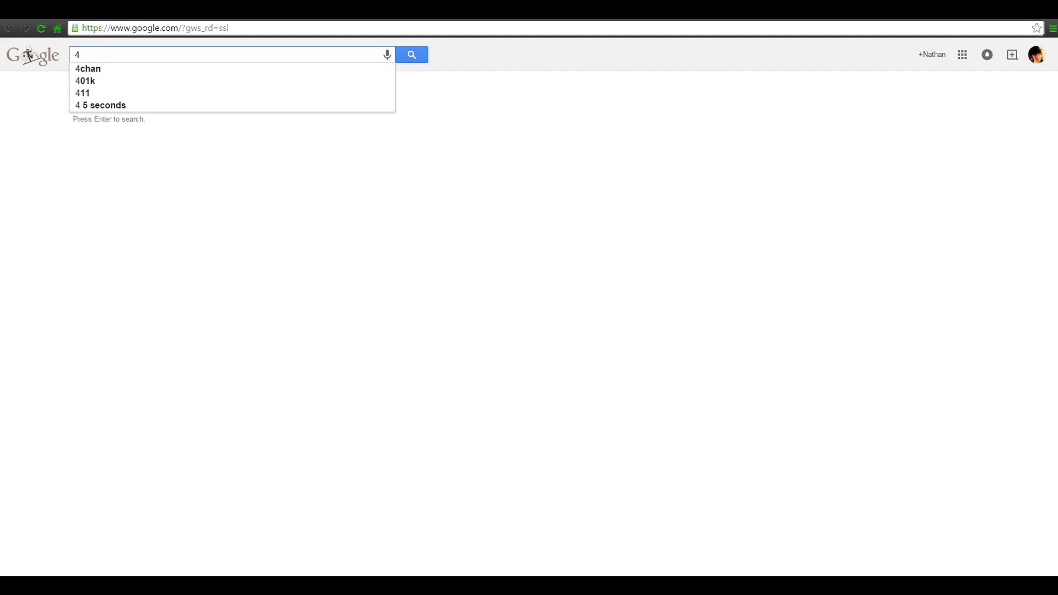
- Replace the web address in Chrome's address bar to reach the router at 192.168.0.1
{"action": "left_click", "coordinate": [28, 55]}
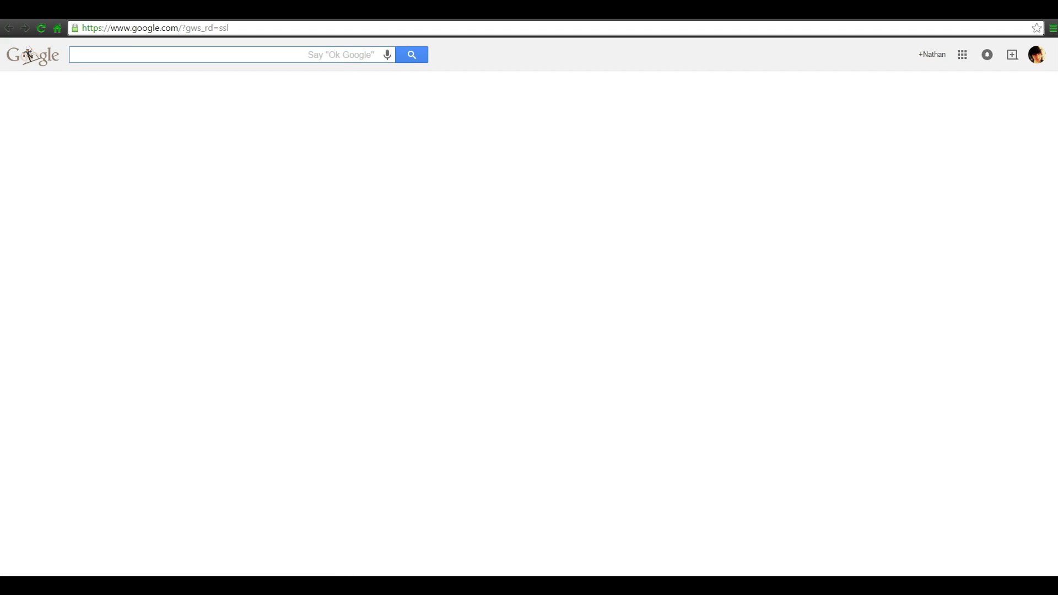
{"action": "left_click", "coordinate": [118, 29]}
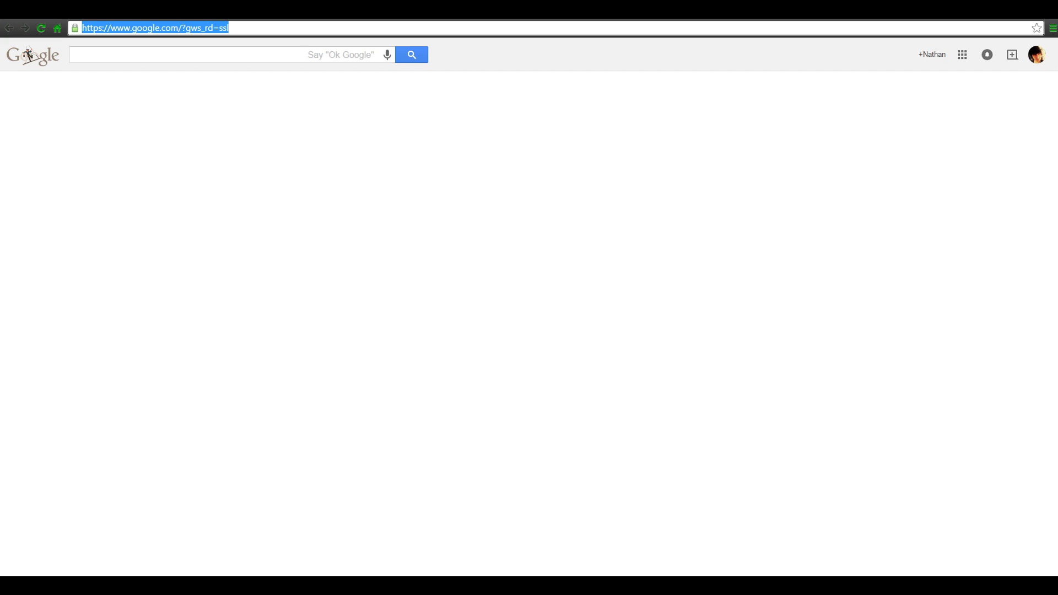
{"action": "type", "text": "44"}
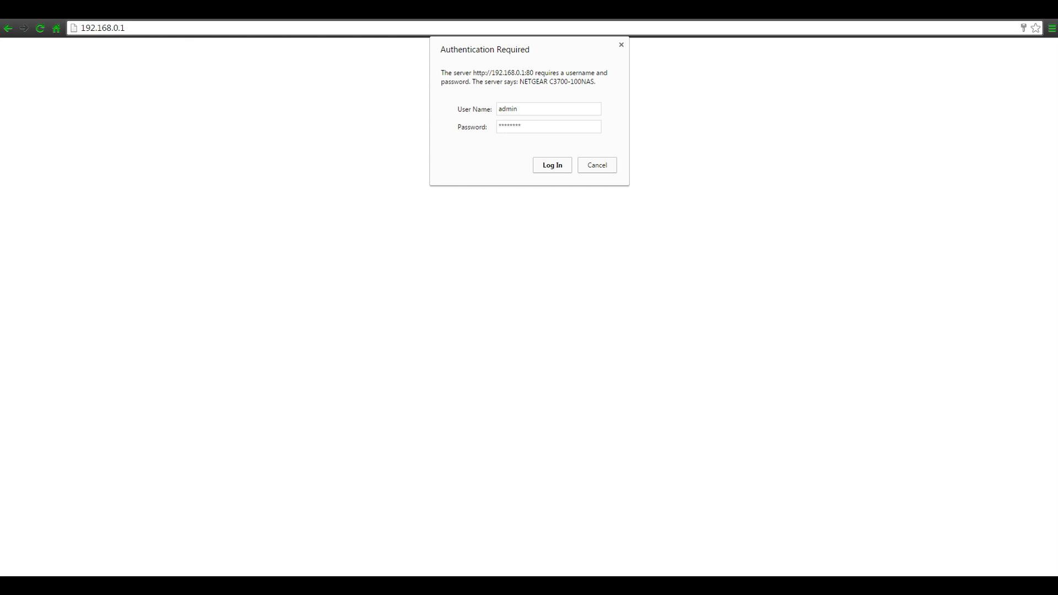
- Log in to the C3700 router admin and switch to the ADVANCED tab
{"action": "left_click", "coordinate": [550, 167]}
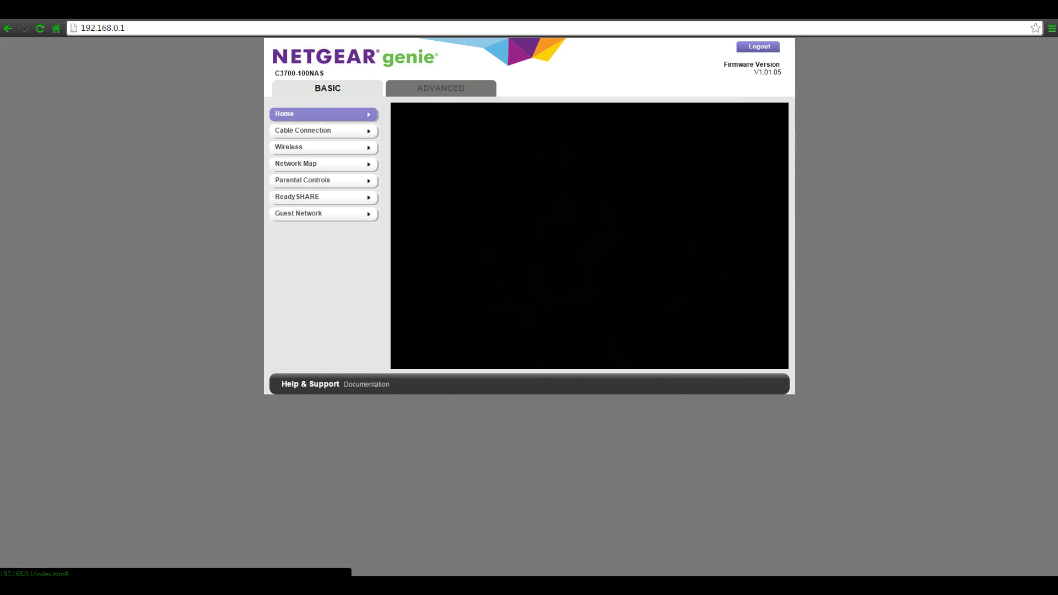
{"action": "left_click", "coordinate": [424, 91]}
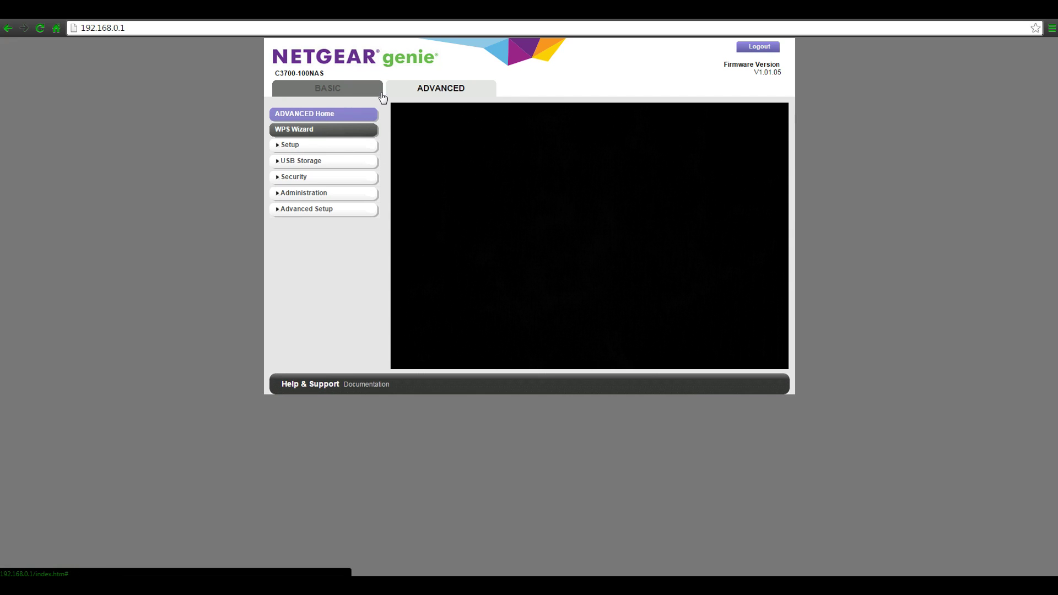
- Expand Advanced Setup and go to Port Forwarding / Port Triggering
{"action": "left_click", "coordinate": [321, 208]}
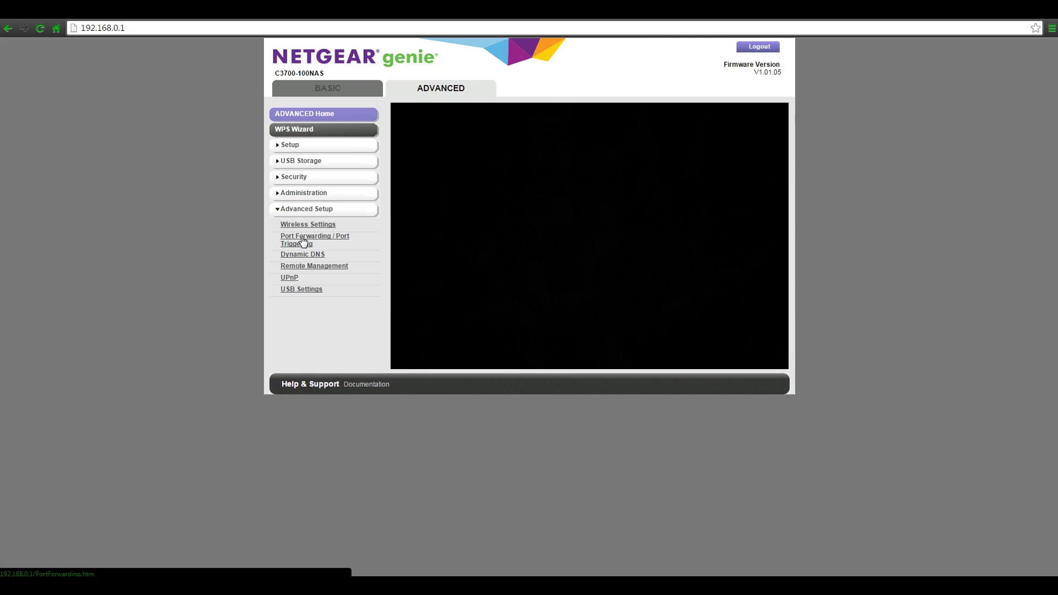
{"action": "left_click", "coordinate": [303, 241]}
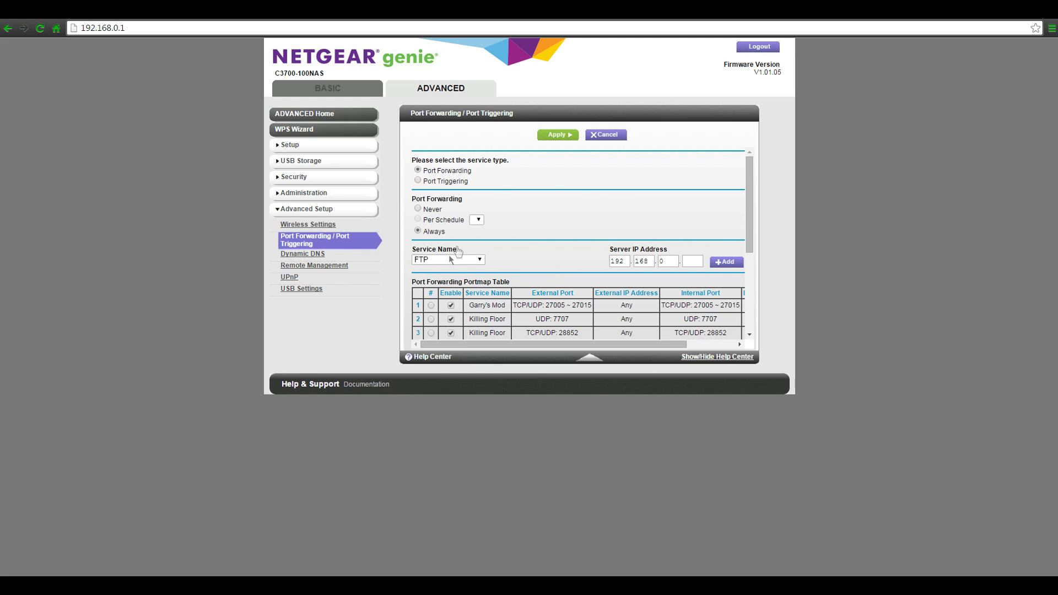
- Scroll through the twelve forwarding rules and select the Garry's Mod rule on row 1
{"action": "left_click_drag", "start_coordinate": [748, 195], "coordinate": [751, 273]}
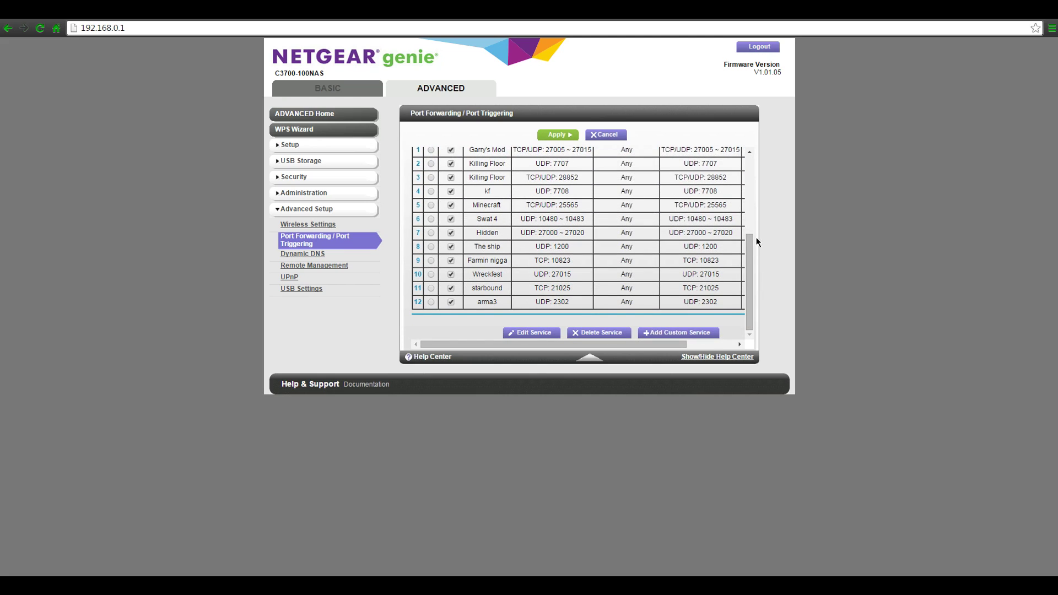
{"action": "scroll", "coordinate": [749, 242], "scroll_direction": "up", "scroll_amount": 3}
{"action": "scroll", "coordinate": [742, 234], "scroll_direction": "down", "scroll_amount": 1}
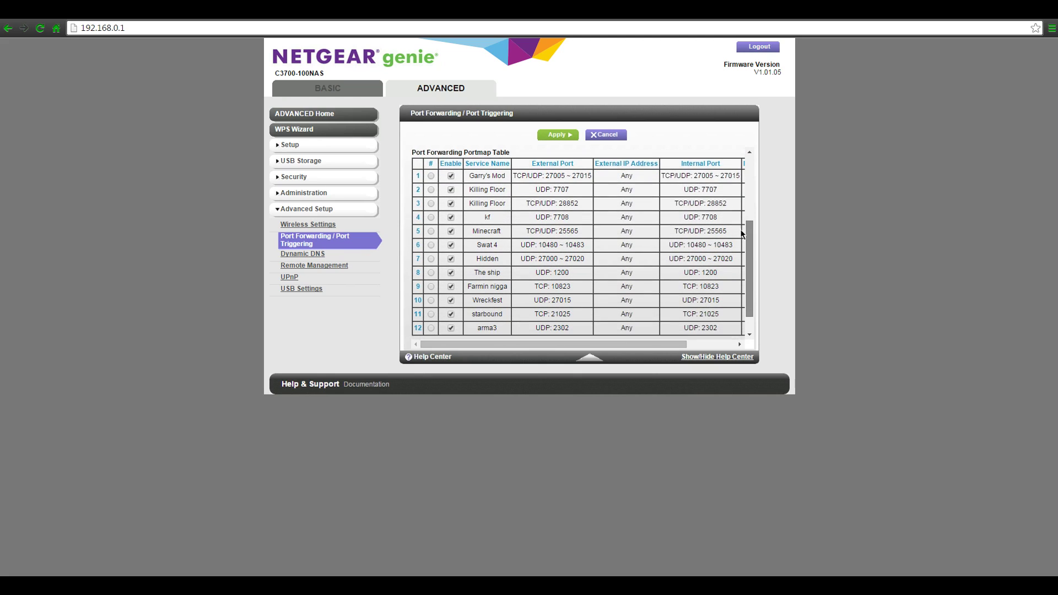
{"action": "scroll", "coordinate": [742, 234], "scroll_direction": "down", "scroll_amount": 1}
{"action": "left_click_drag", "start_coordinate": [742, 239], "coordinate": [738, 205]}
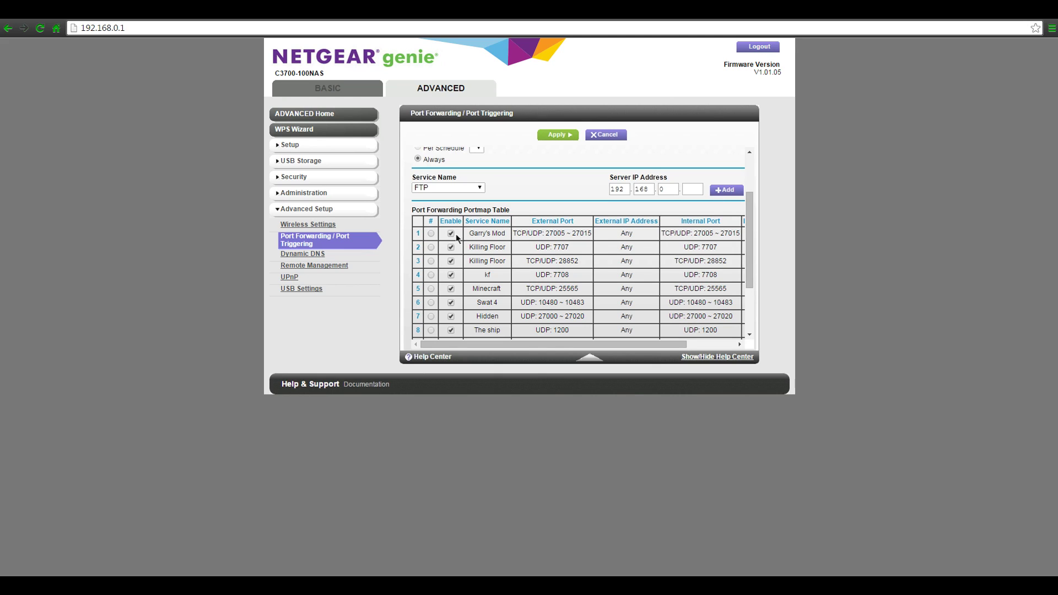
{"action": "left_click", "coordinate": [431, 233]}
{"action": "scroll", "coordinate": [596, 243], "scroll_direction": "down", "scroll_amount": 3}
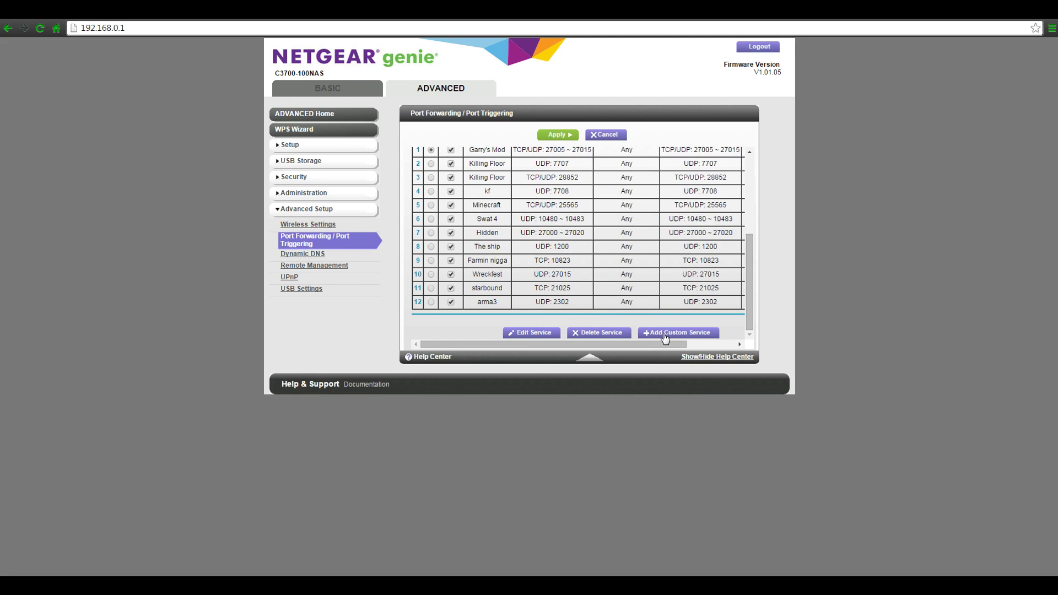
- Open the Garry's Mod rule for editing and confirm its TCP/UDP service type
{"action": "left_click", "coordinate": [526, 333]}
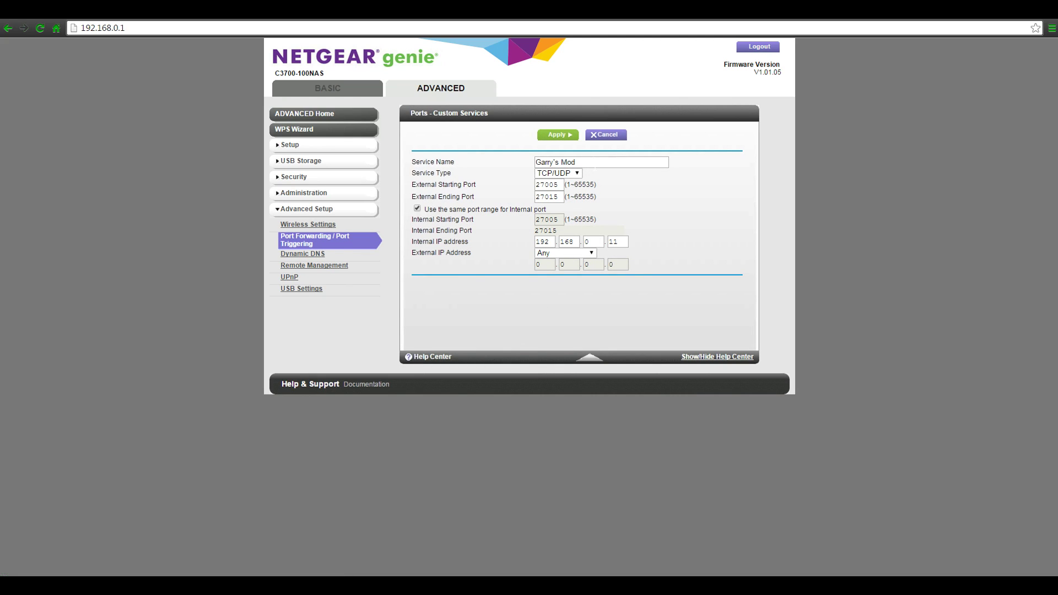
{"action": "left_click", "coordinate": [577, 162]}
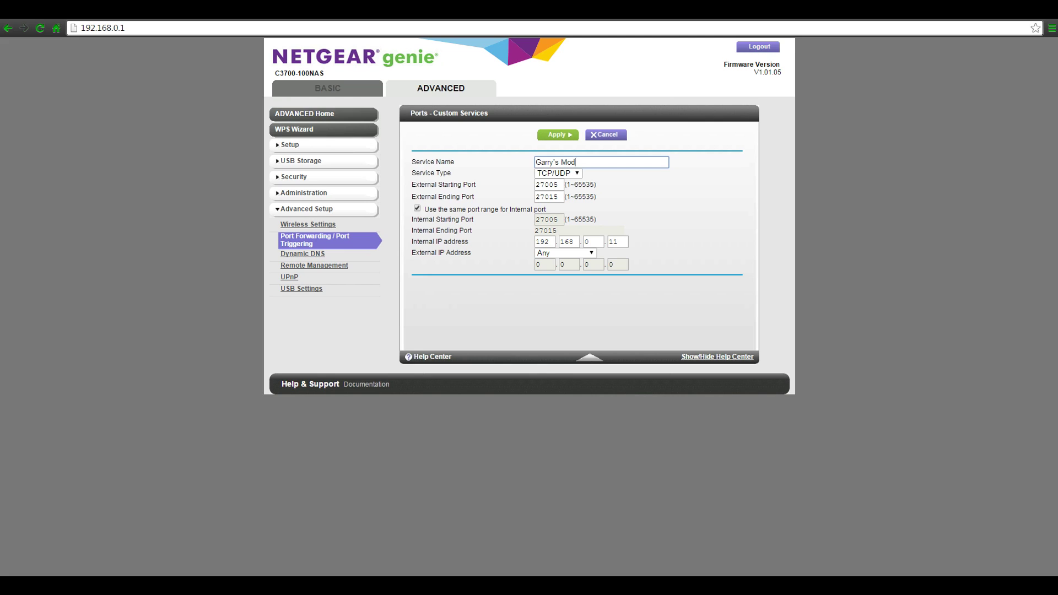
{"action": "left_click", "coordinate": [579, 173]}
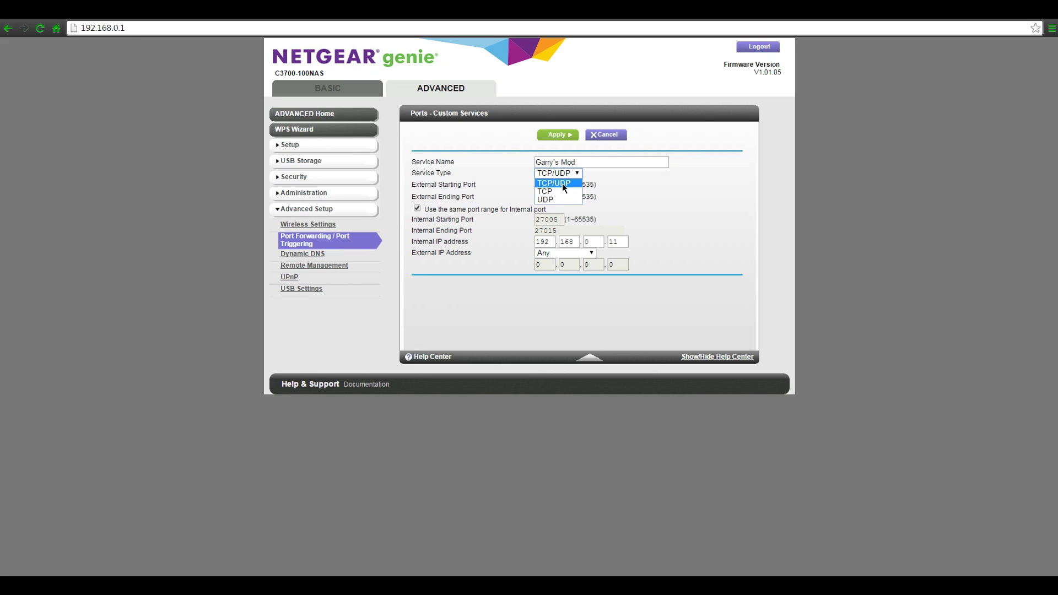
{"action": "left_click", "coordinate": [563, 184]}
{"action": "key", "text": "Tab"}
{"action": "left_click", "coordinate": [560, 184]}
- Check the external ports 27005–27015 and the internal IP 192.168.0.11
{"action": "left_click_drag", "start_coordinate": [557, 184], "coordinate": [536, 185]}
{"action": "left_click_drag", "start_coordinate": [412, 185], "coordinate": [474, 197]}
{"action": "double_click", "coordinate": [552, 185]}
{"action": "key", "text": "Tab"}
{"action": "left_click", "coordinate": [761, 207]}
{"action": "double_click", "coordinate": [613, 241]}
{"action": "key", "text": "super"}
- Search for cmd, launch a regular Command Prompt, then close it
{"action": "left_click", "coordinate": [33, 563]}
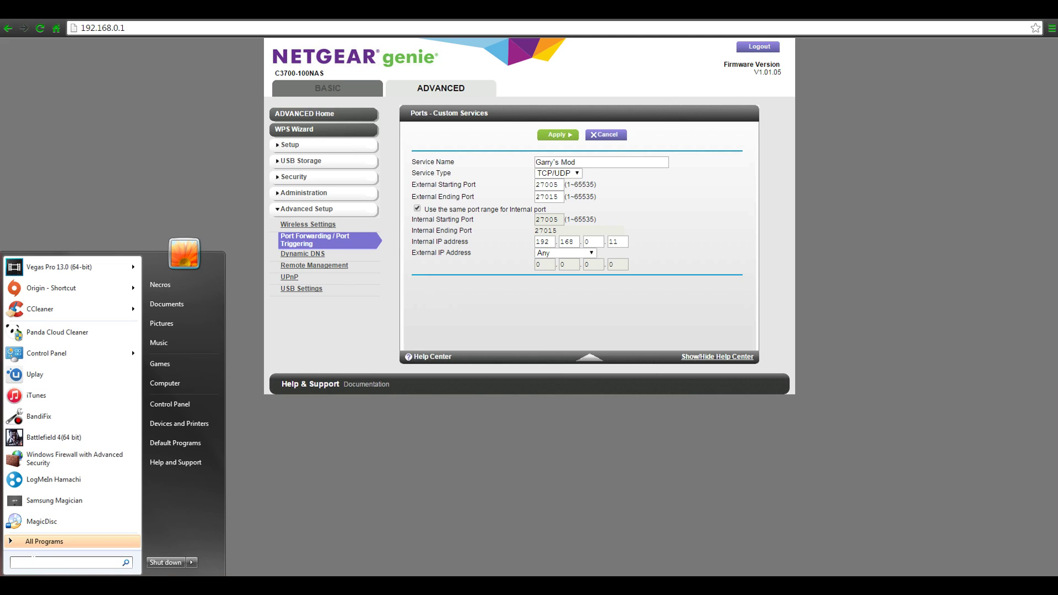
{"action": "type", "text": "cmd"}
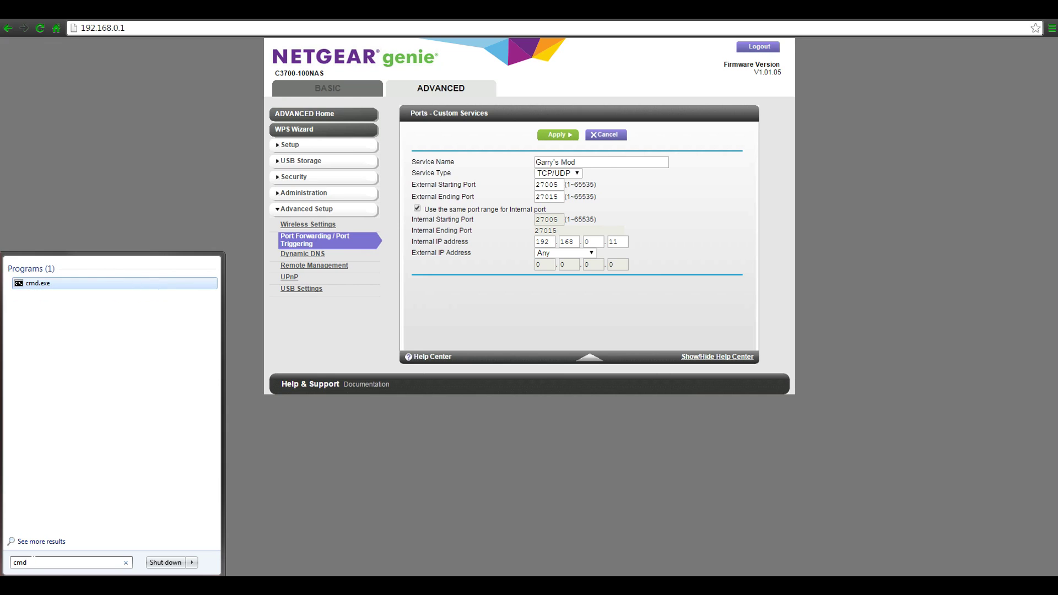
{"action": "key", "text": "Return"}
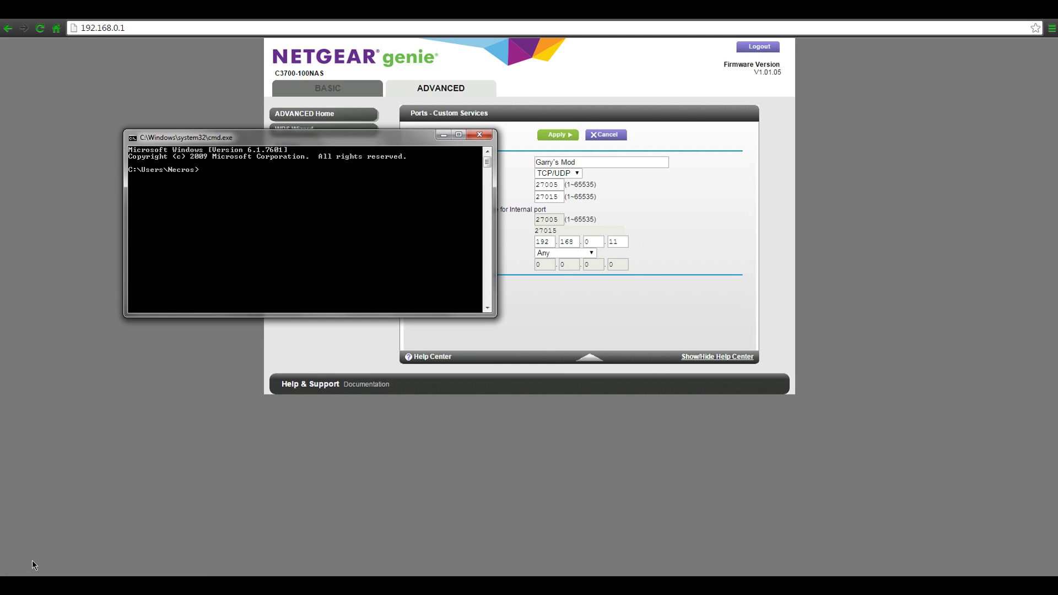
{"action": "left_click", "coordinate": [479, 135]}
- Search cmd again and run cmd.exe as administrator
{"action": "key", "text": "super"}
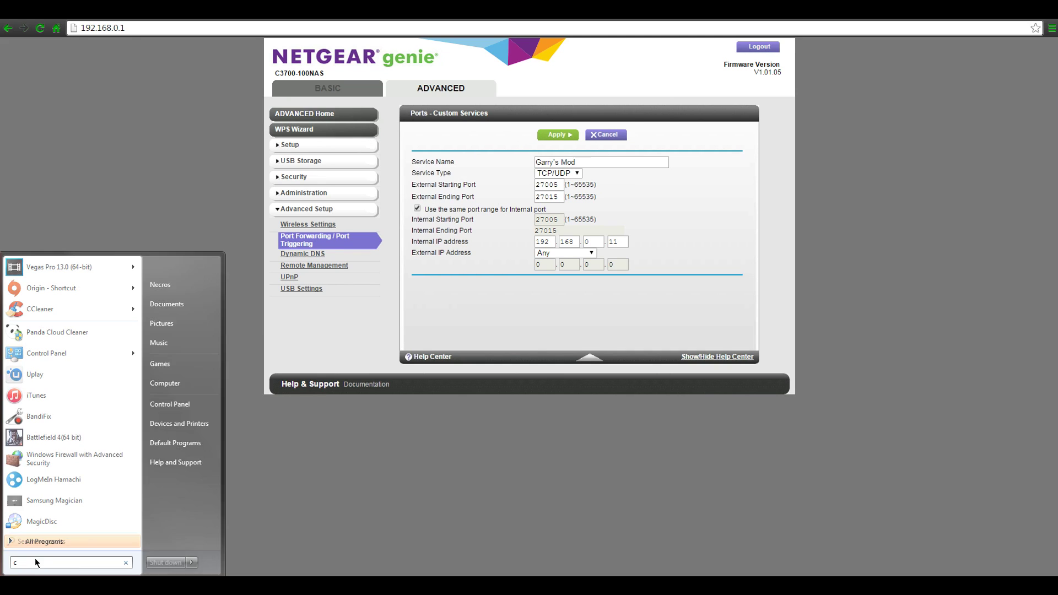
{"action": "type", "text": "cmd"}
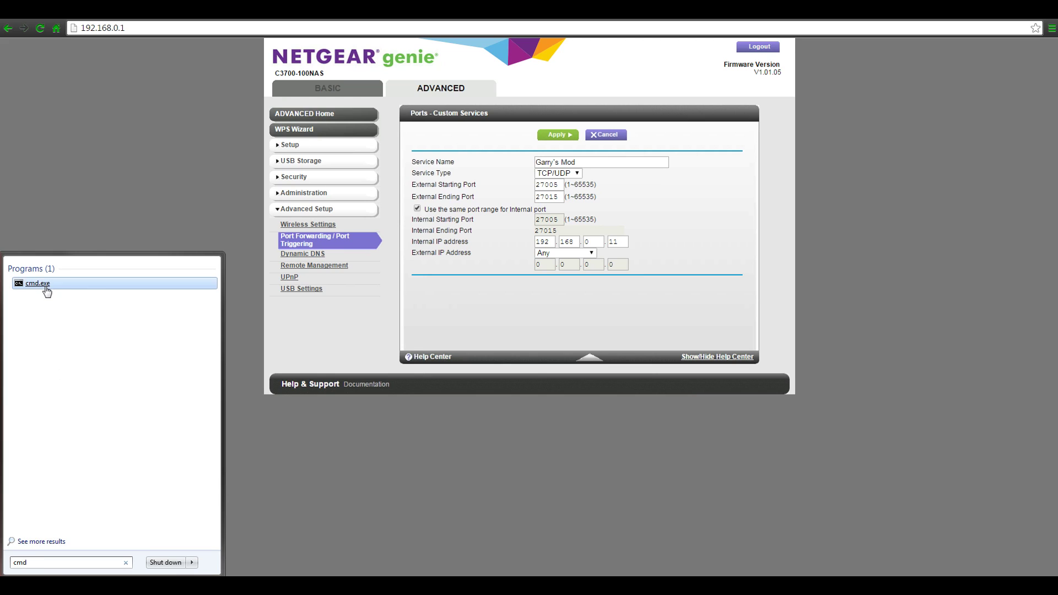
{"action": "right_click", "coordinate": [44, 284]}
{"action": "left_click", "coordinate": [76, 308]}
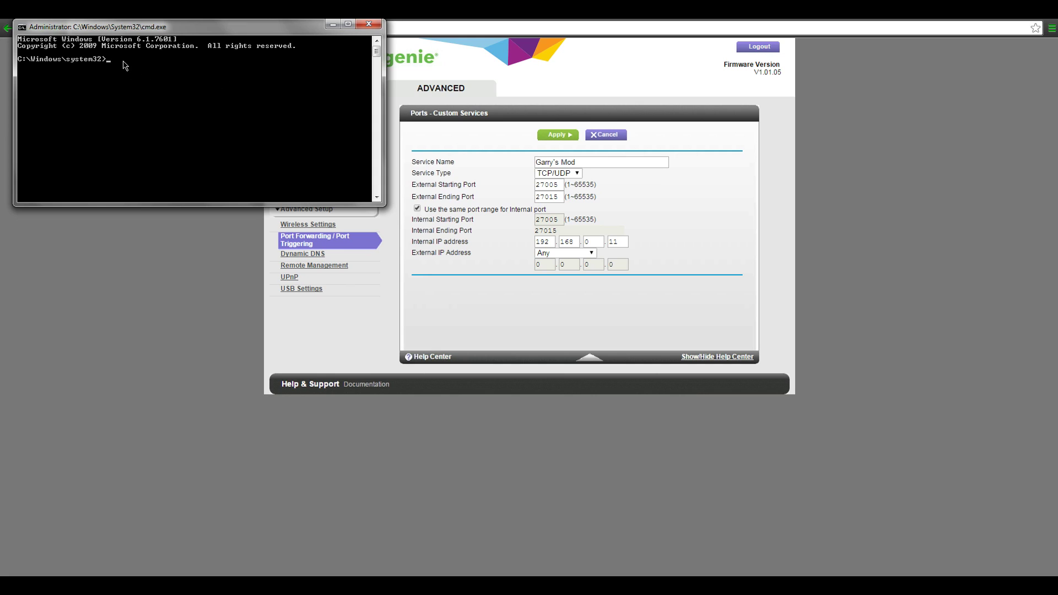
- Run ipconfig to confirm the PC's IPv4 address is 192.168.0.11, then return to the browser
{"action": "type", "text": "ipconfig"}
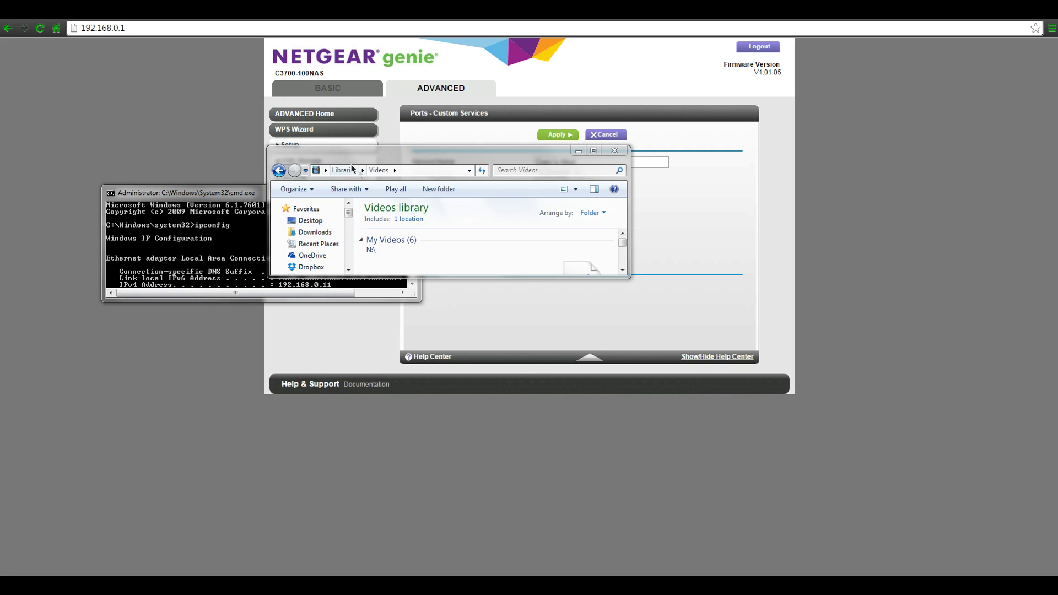
{"action": "left_click", "coordinate": [1047, 21]}
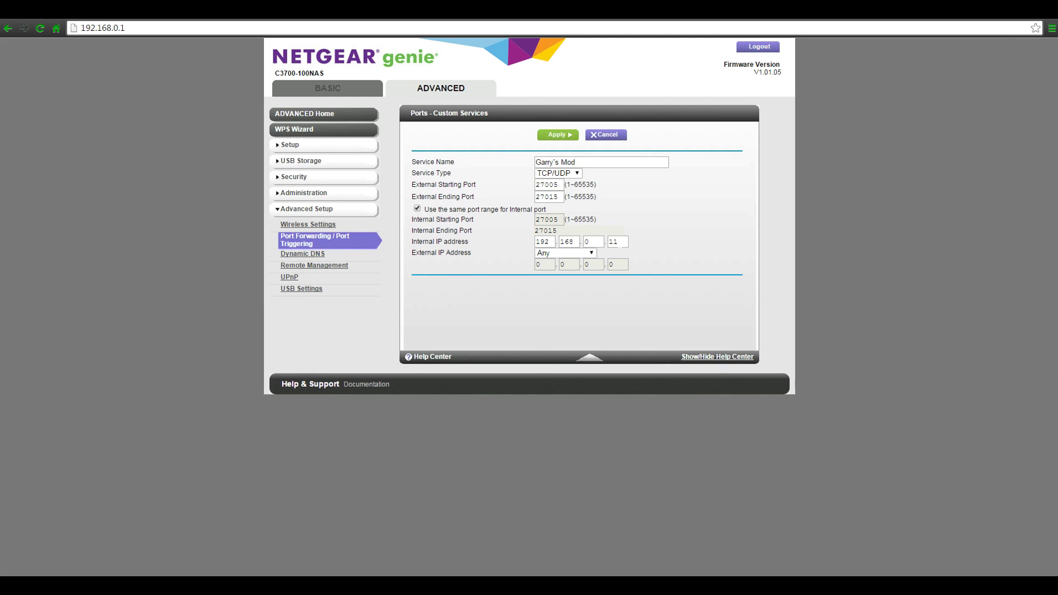
- Re-enter 11 as the internal IP's last octet, keep TCP/UDP, and cancel the edit
{"action": "double_click", "coordinate": [614, 242]}
{"action": "type", "text": "11"}
{"action": "left_click", "coordinate": [570, 176]}
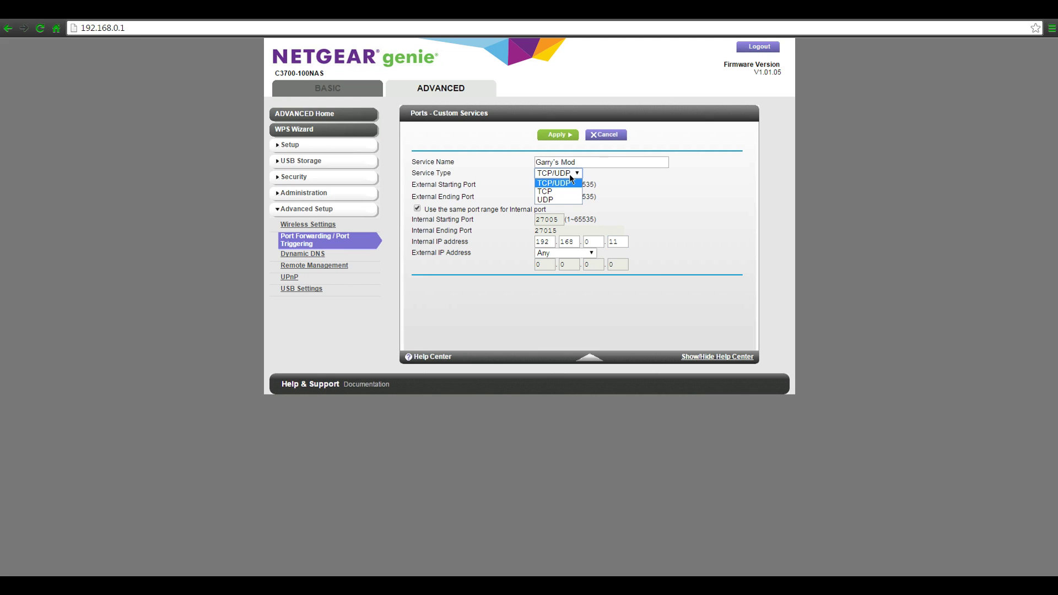
{"action": "left_click", "coordinate": [647, 176]}
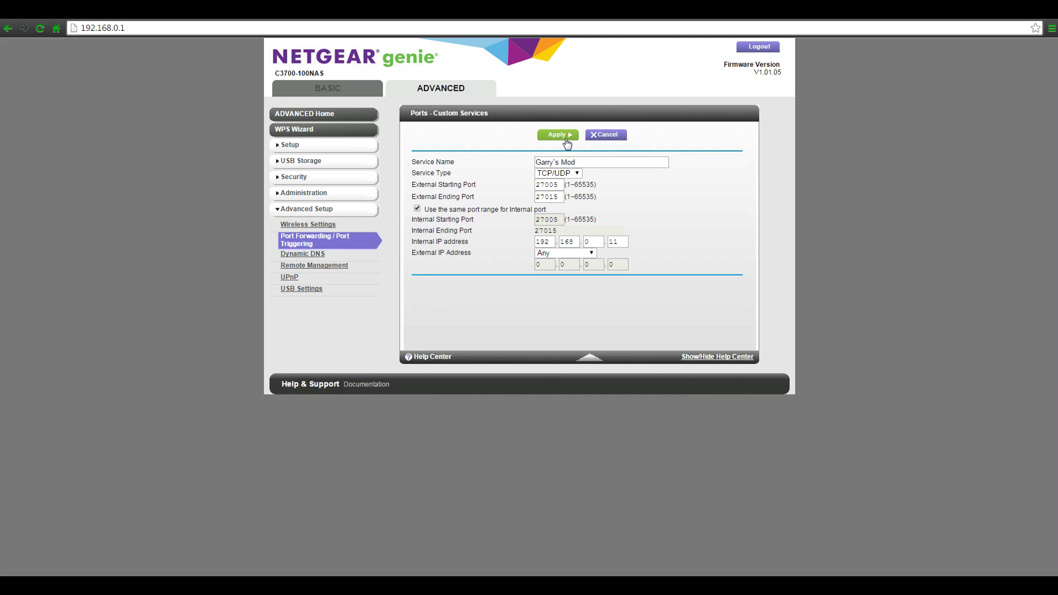
{"action": "left_click", "coordinate": [605, 138]}
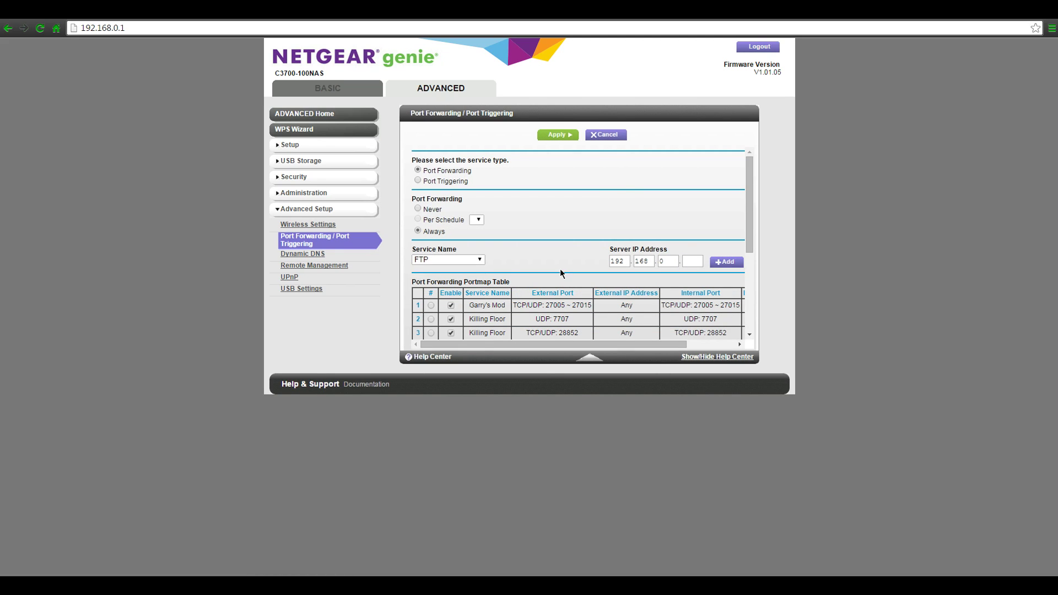
- Scroll the portmap table to review the Garry's Mod TCP/UDP 27005–27015 rule
{"action": "scroll", "coordinate": [559, 269], "scroll_direction": "down", "scroll_amount": 2}
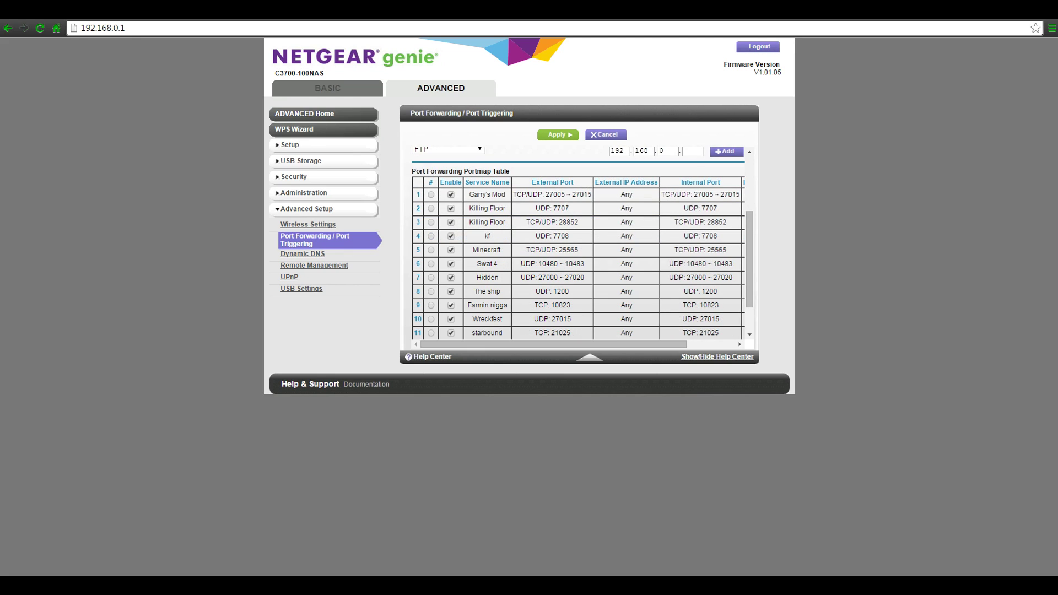
{"action": "scroll", "coordinate": [494, 200], "scroll_direction": "up", "scroll_amount": 2}
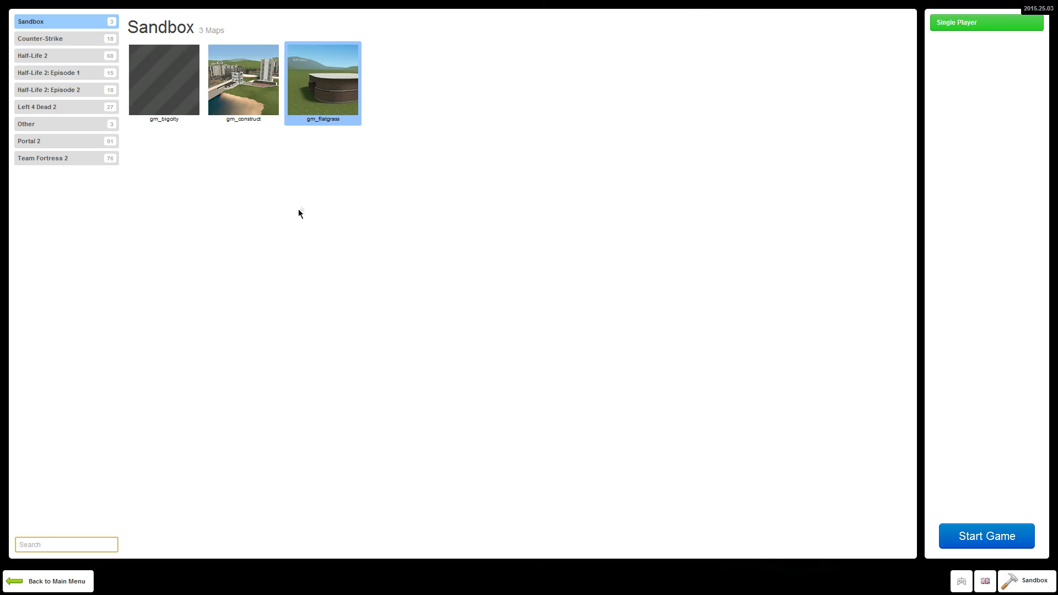
- Change the Garry's Mod new game from Single Player to 2 Players
{"action": "left_click", "coordinate": [962, 29]}
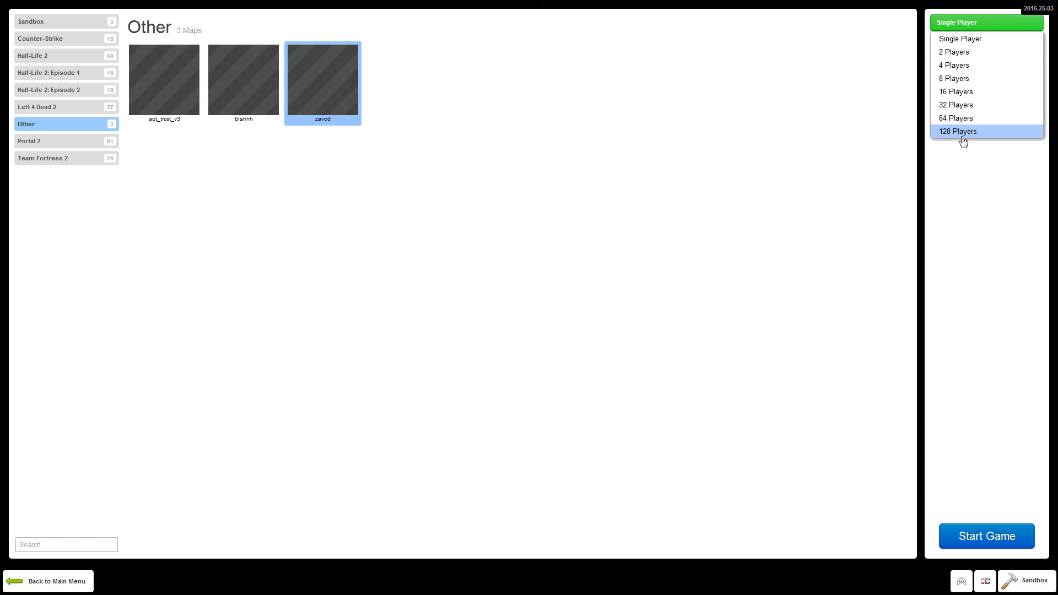
{"action": "left_click", "coordinate": [944, 53]}
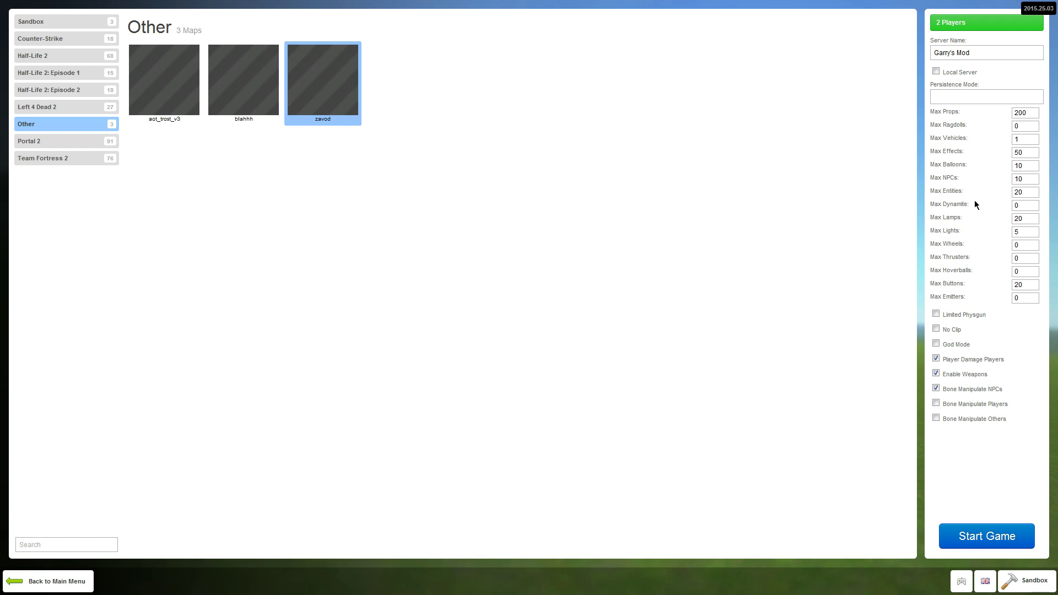
- Review the Max Props and Persistence Mode fields, leaving Local Server unchecked
{"action": "left_click_drag", "start_coordinate": [1019, 112], "coordinate": [1027, 112]}
{"action": "key", "text": "shift+Tab"}
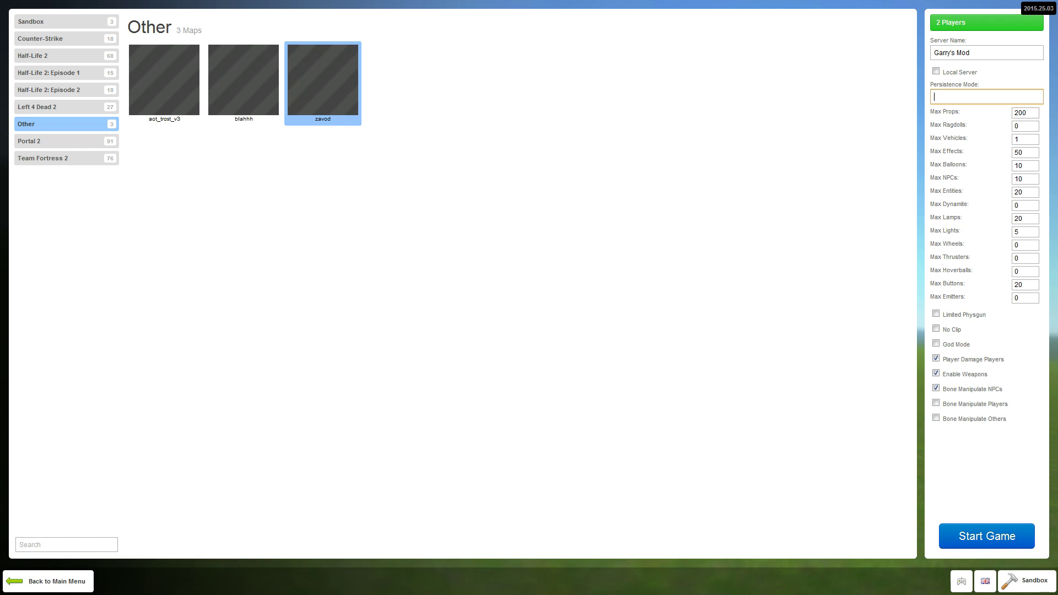
{"action": "left_click", "coordinate": [936, 72]}
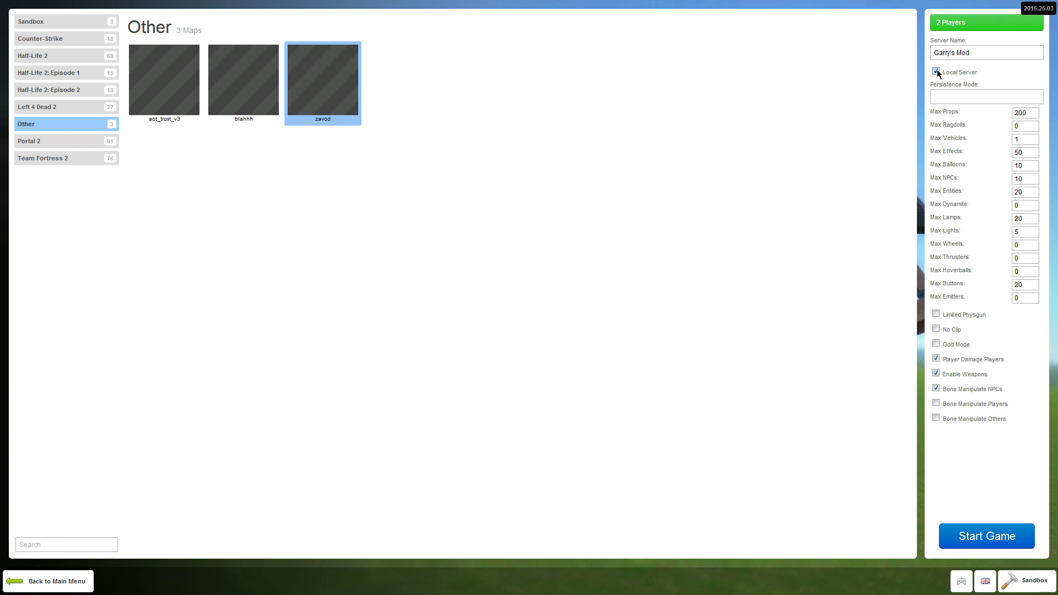
{"action": "left_click", "coordinate": [937, 72]}
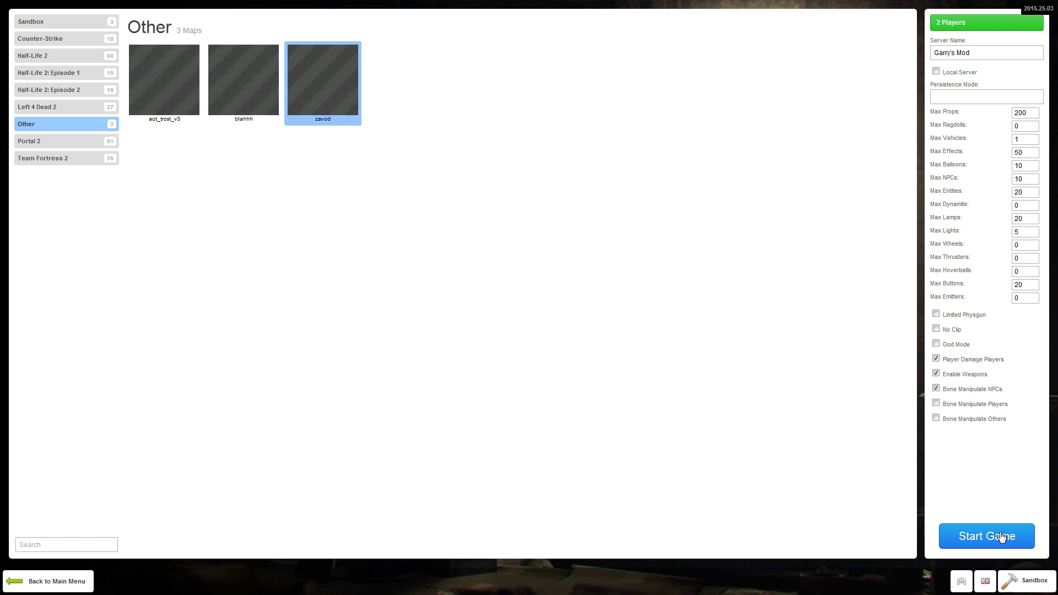
- Keep Sandbox as the gamemode and start the 2-player server on zavod
{"action": "left_click", "coordinate": [1021, 579]}
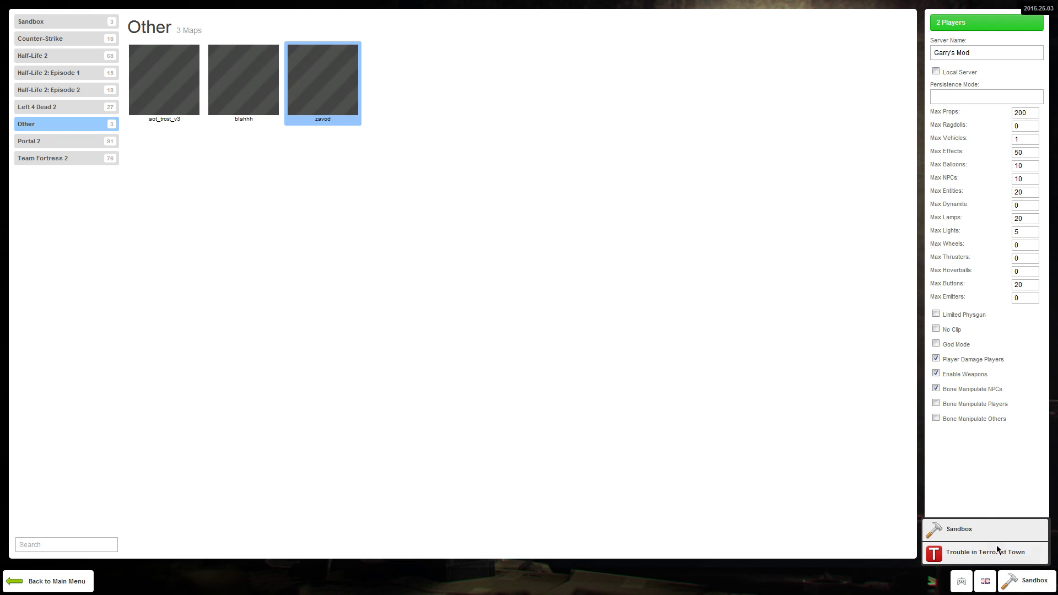
{"action": "left_click", "coordinate": [972, 530]}
{"action": "left_click", "coordinate": [958, 534]}
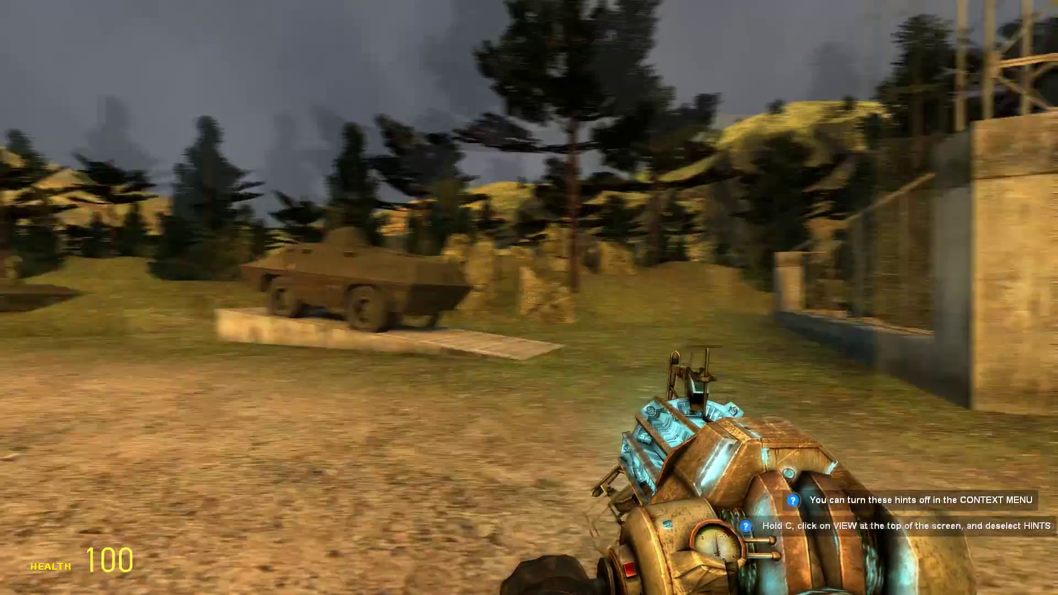
- Check the player scoreboard, walk toward and back from the APC, then bring up the Steam overlay
{"action": "key", "text": "Tab"}
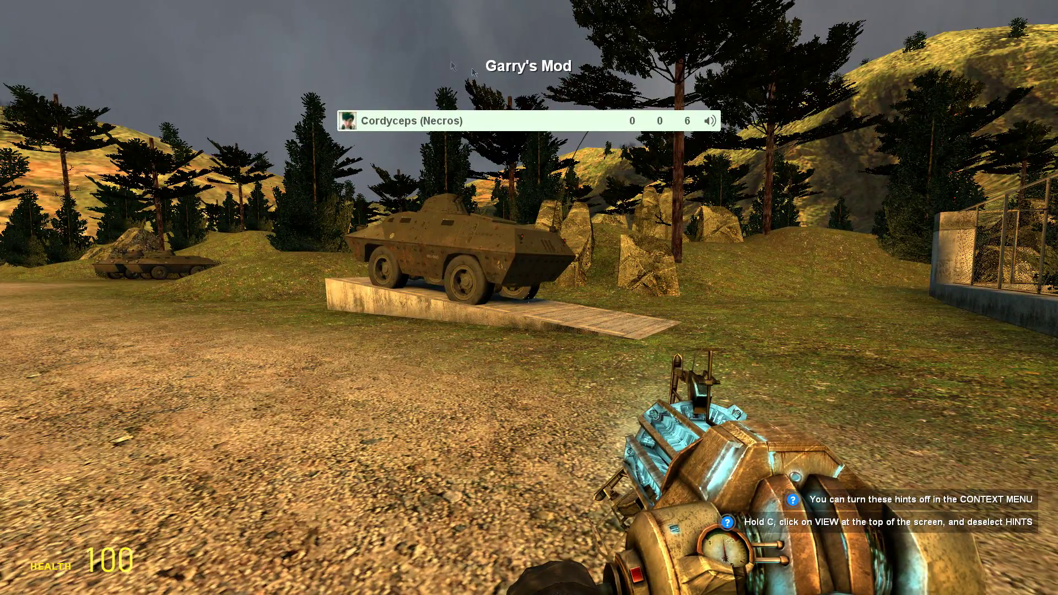
{"action": "key", "text": "w"}
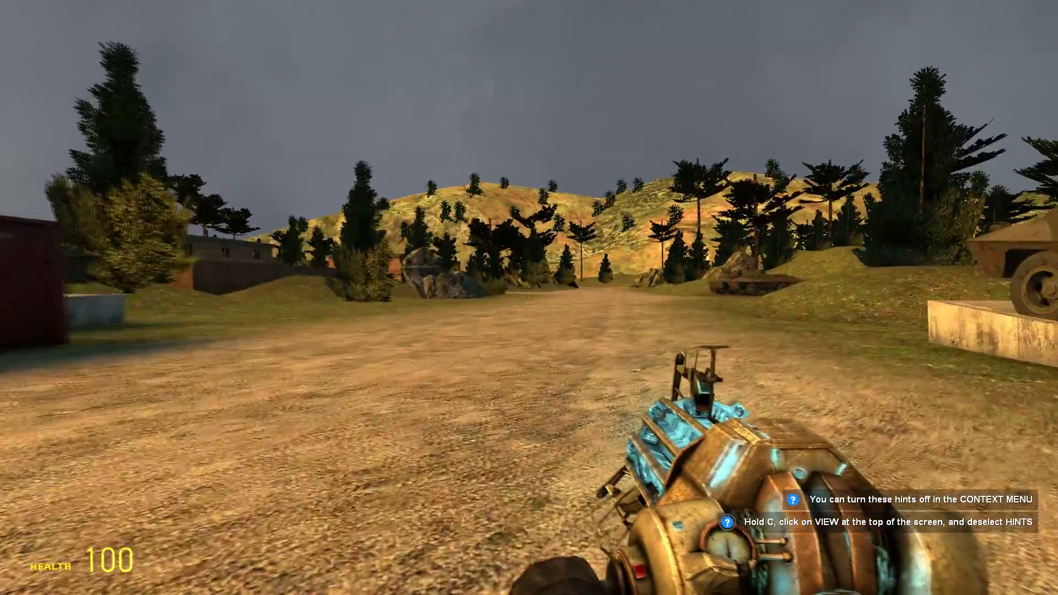
{"action": "key", "text": "s"}
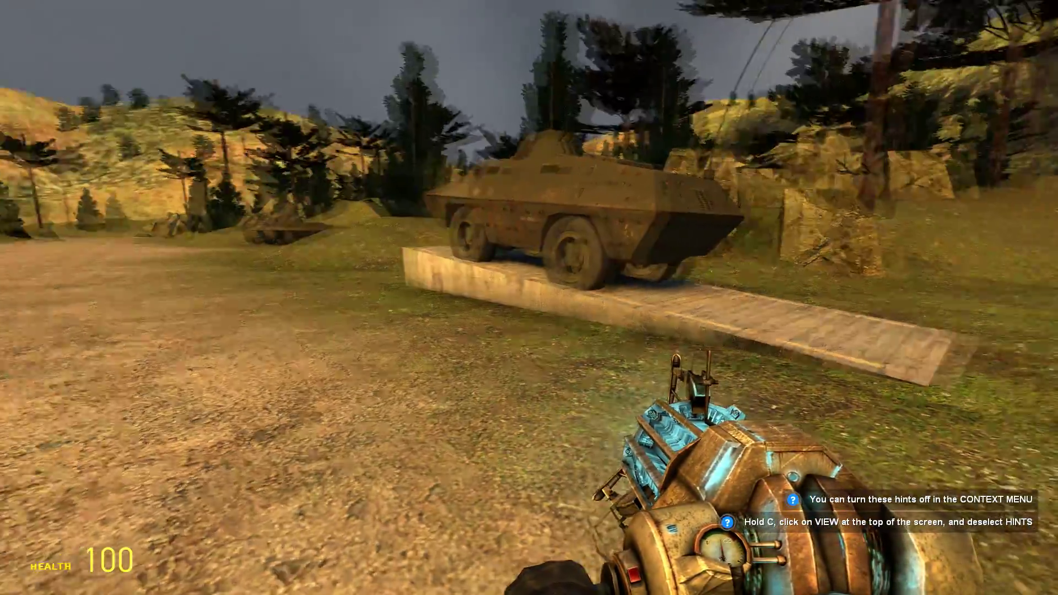
{"action": "key", "text": "shift+Tab"}
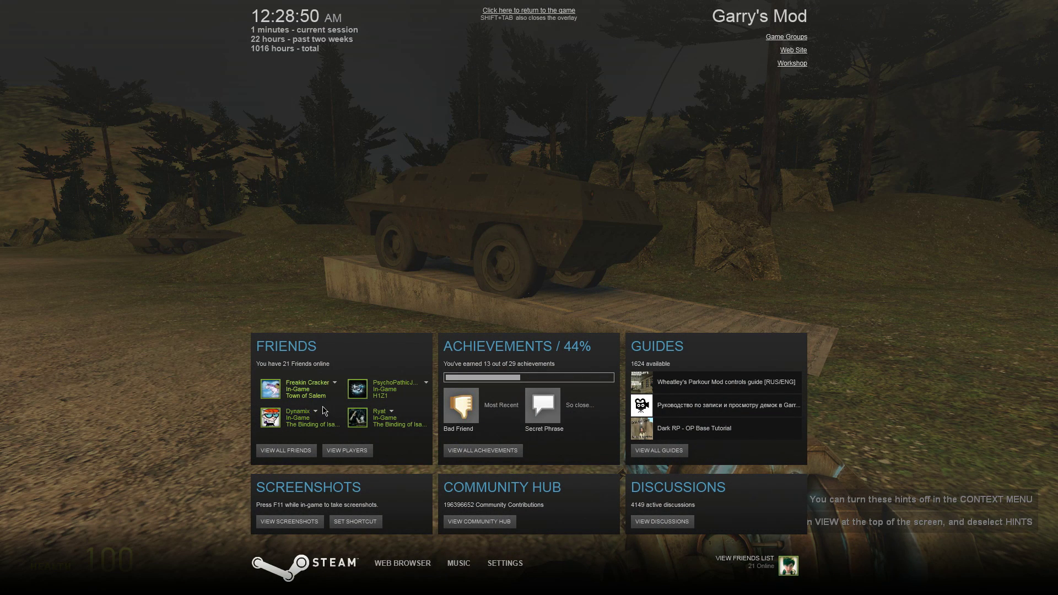
- View an in-game friend's options, leave the overlay, and collapse Hamachi's second network member list
{"action": "left_click", "coordinate": [427, 383]}
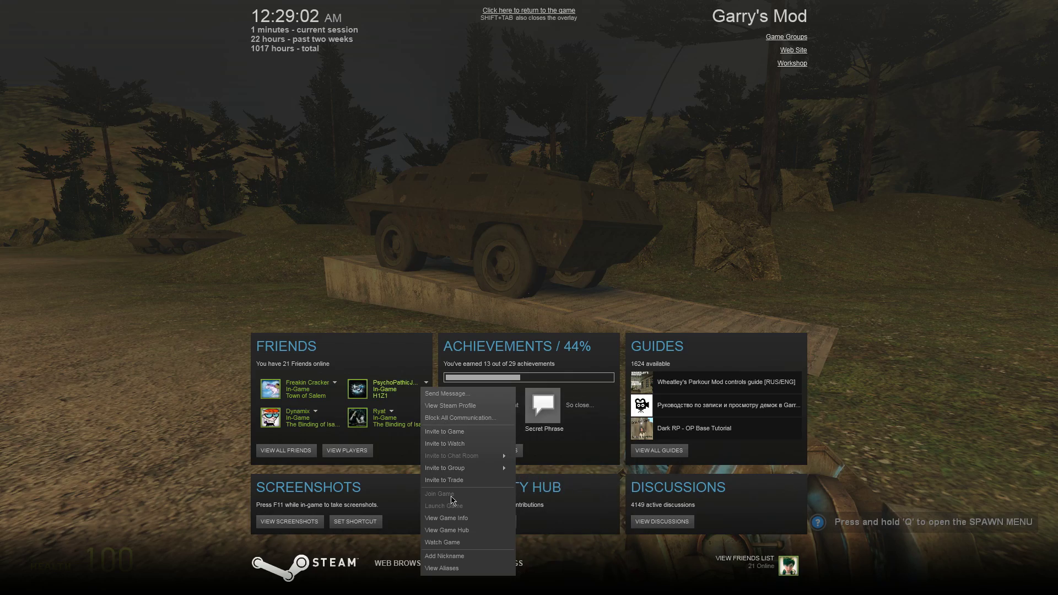
{"action": "left_click", "coordinate": [529, 11]}
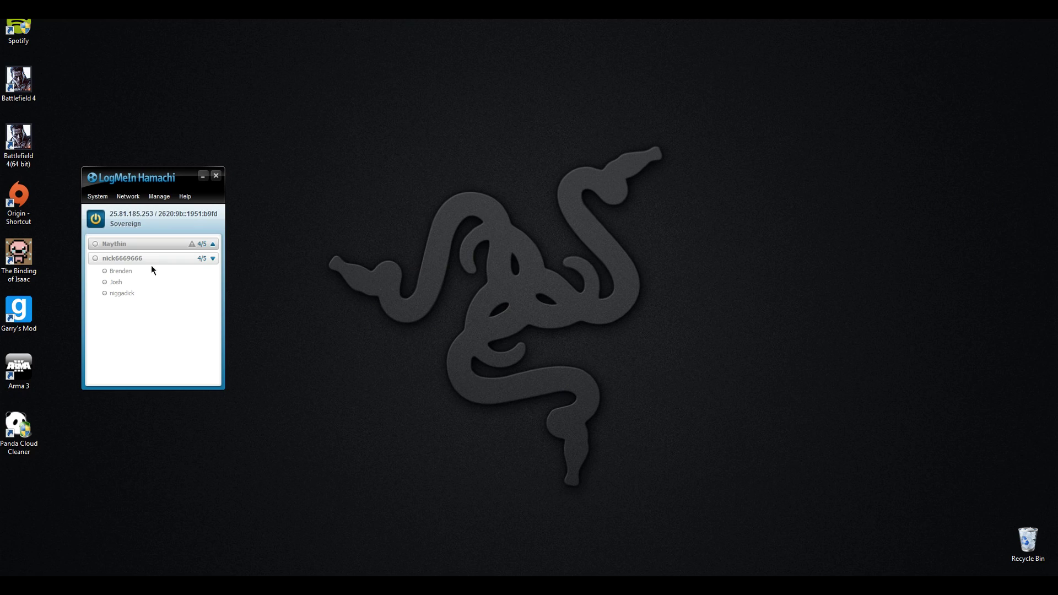
{"action": "left_click", "coordinate": [213, 258]}
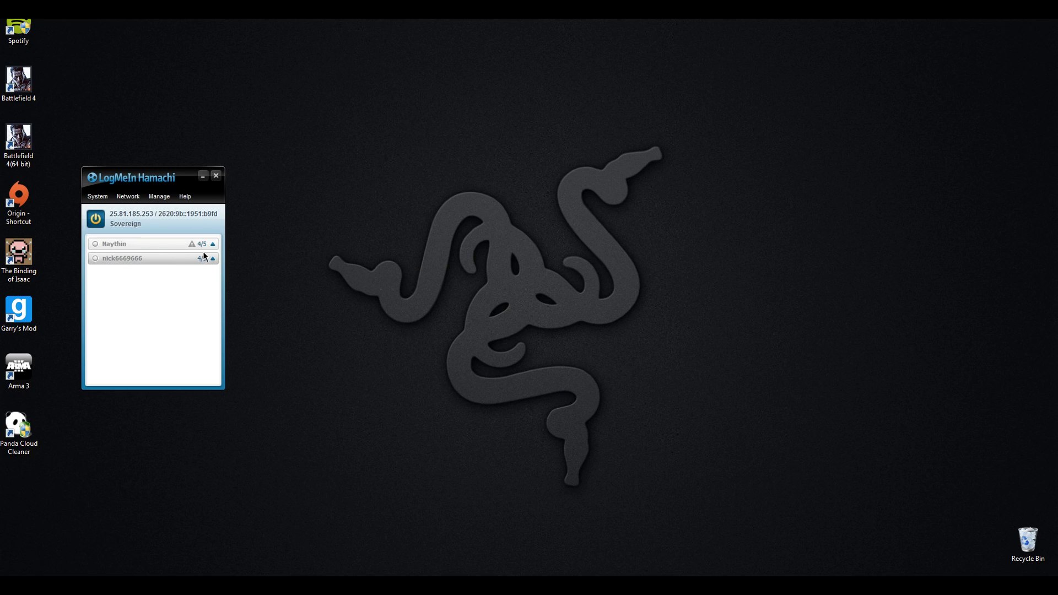